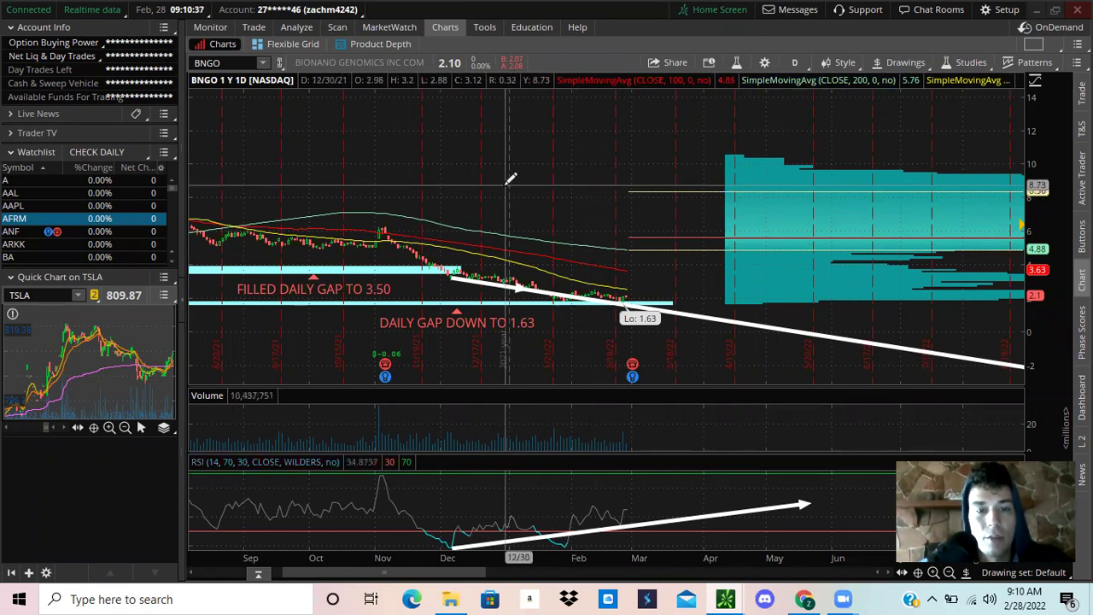
# - Zoom the BNGO daily chart into April 2021 through March 2022, then widen the view again
pyautogui.scroll(-2, 479, 176)
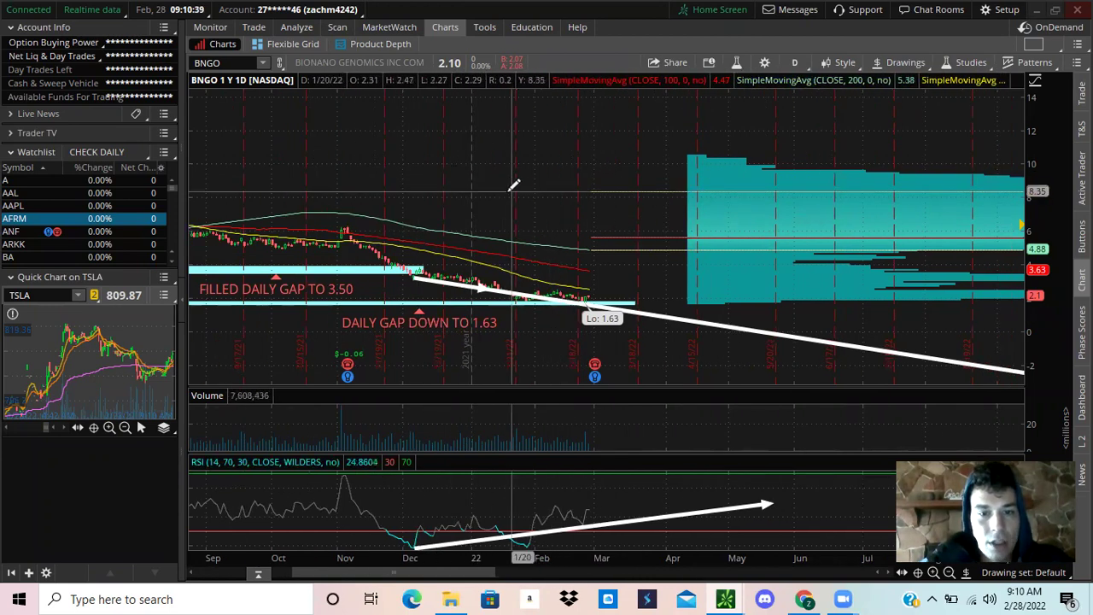
pyautogui.scroll(2, 508, 189)
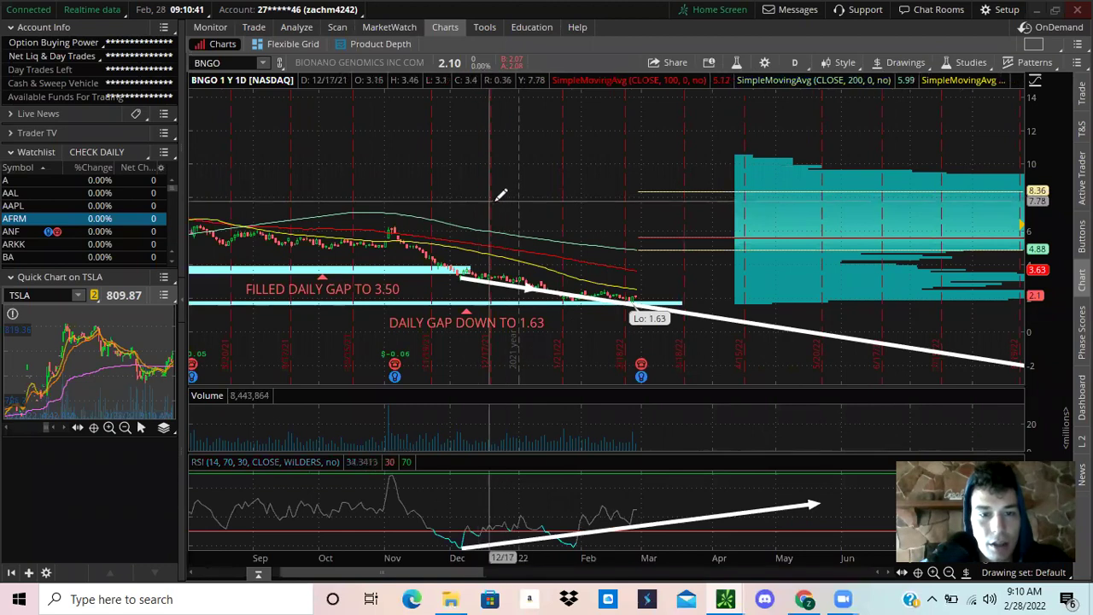
pyautogui.scroll(3, 501, 195)
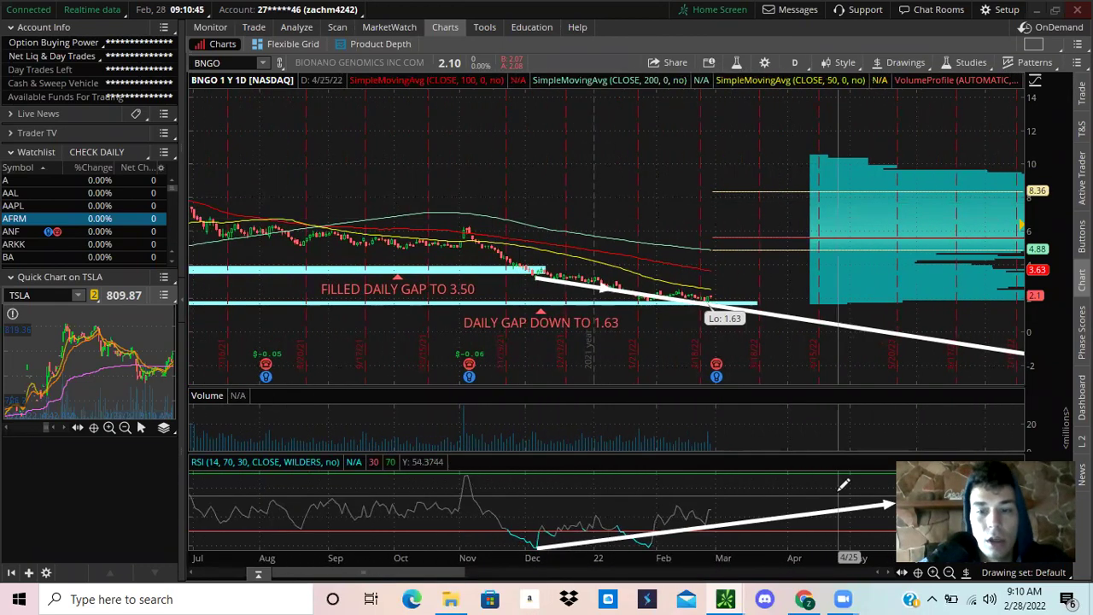
pyautogui.click(949, 572)
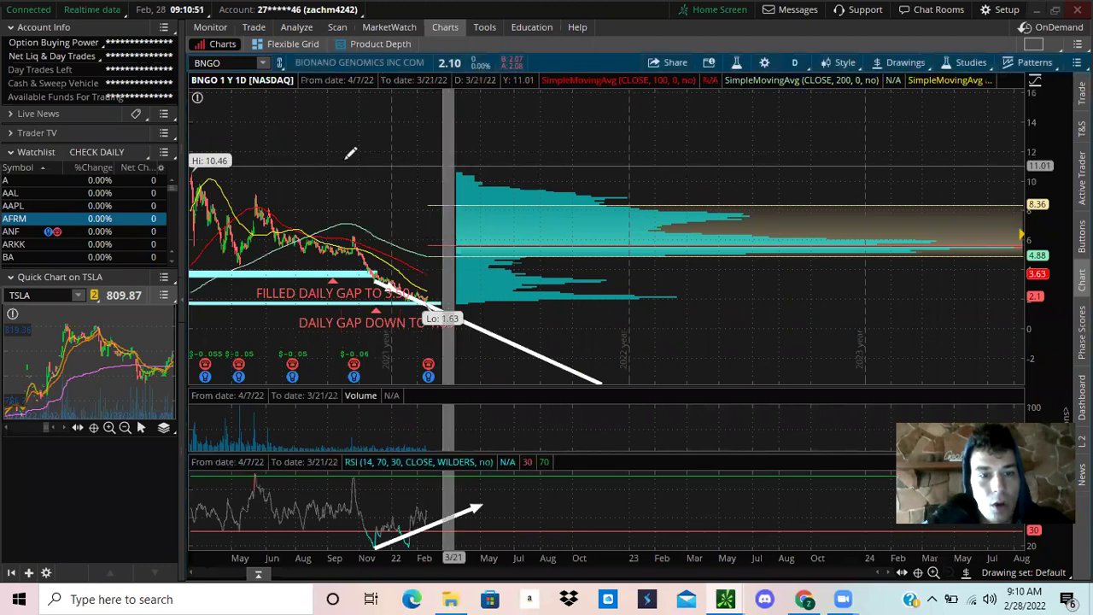
pyautogui.moveTo(447, 166); pyautogui.dragTo(203, 167)
pyautogui.scroll(-3, 464, 163)
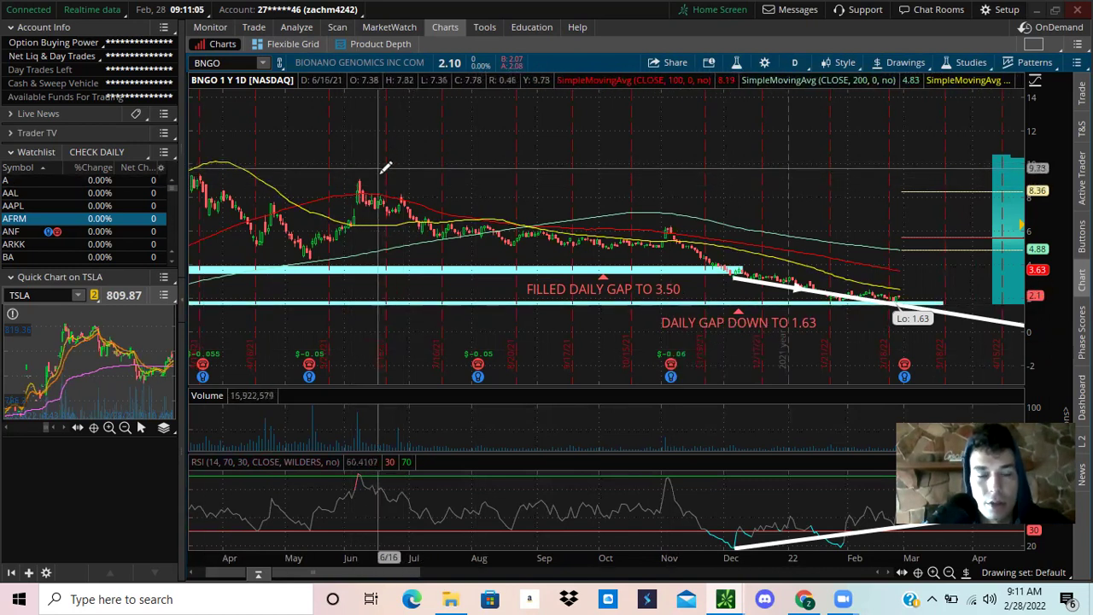
pyautogui.scroll(2, 397, 201)
# - Zoom out into 2023, frame October 2021 to April 2022, then zoom out once more
pyautogui.click(947, 572)
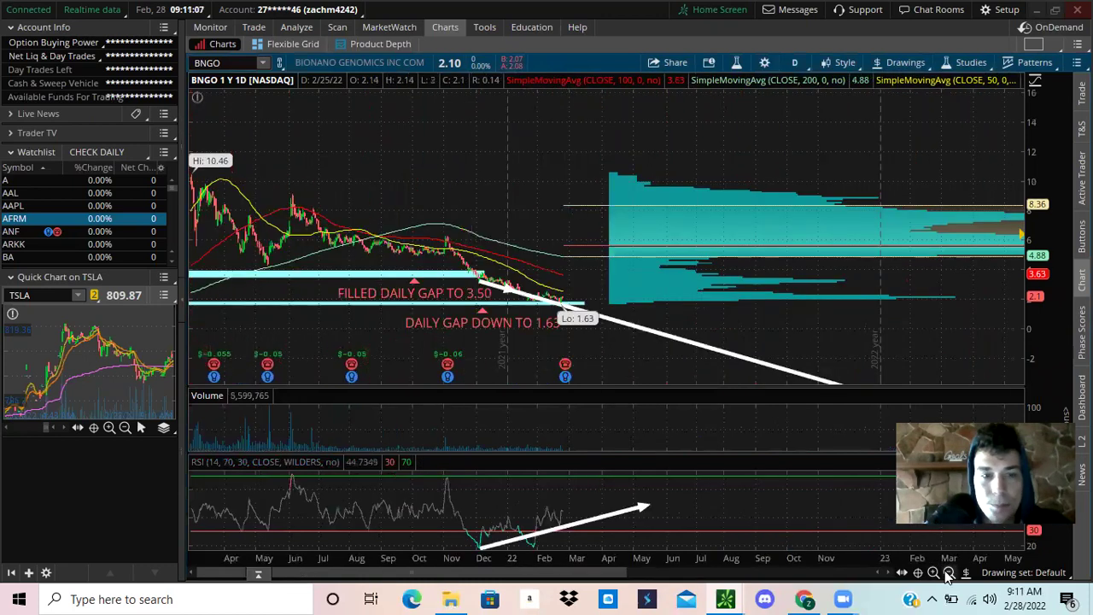
pyautogui.click(947, 572)
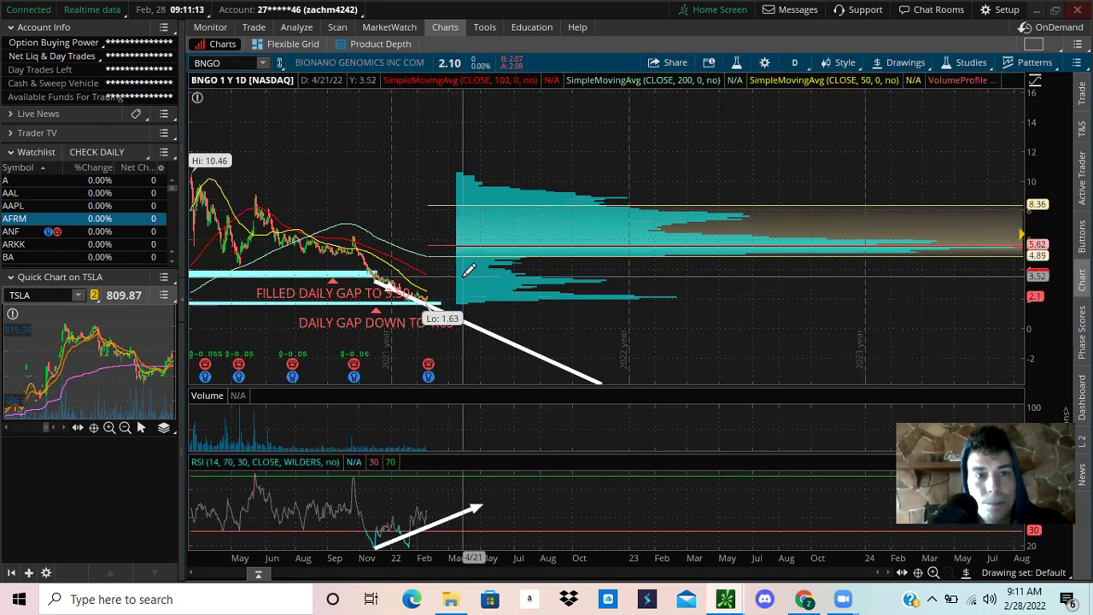
pyautogui.moveTo(459, 253); pyautogui.dragTo(392, 256)
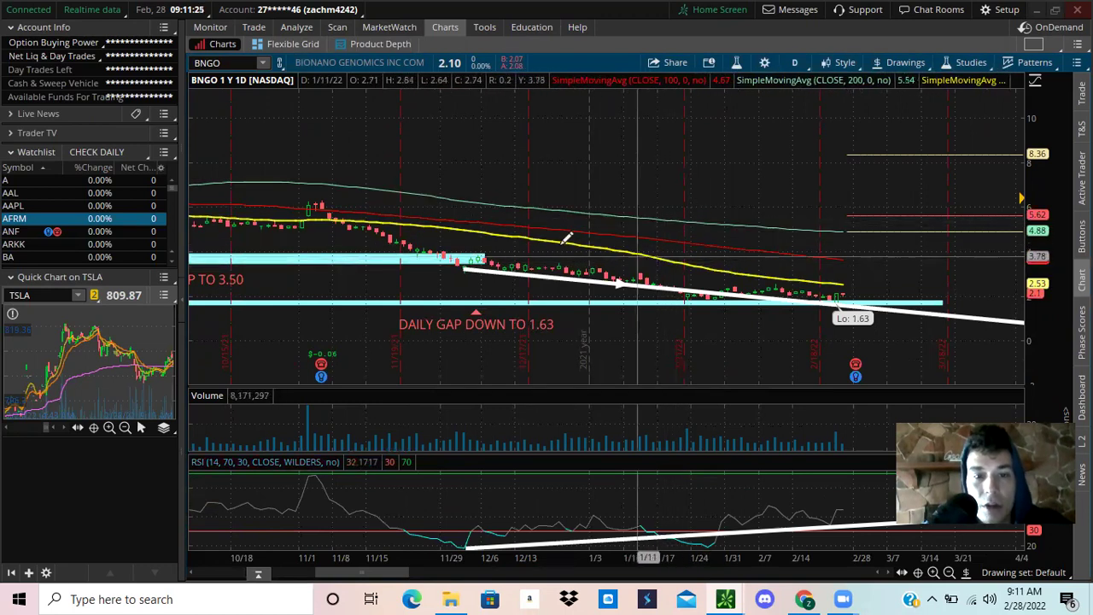
pyautogui.scroll(-4, 482, 228)
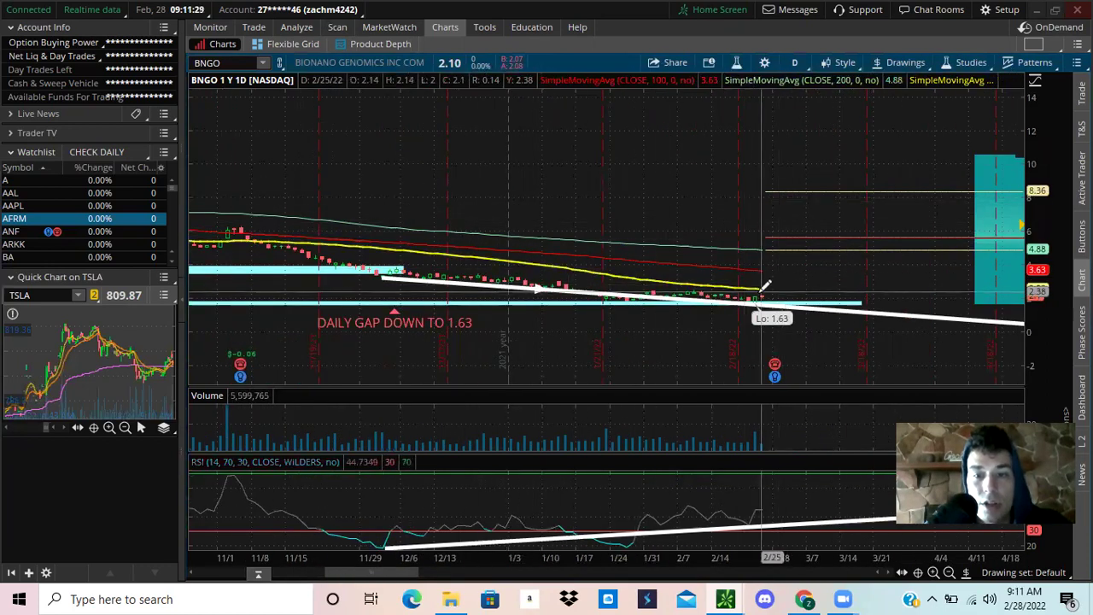
pyautogui.moveTo(779, 371)
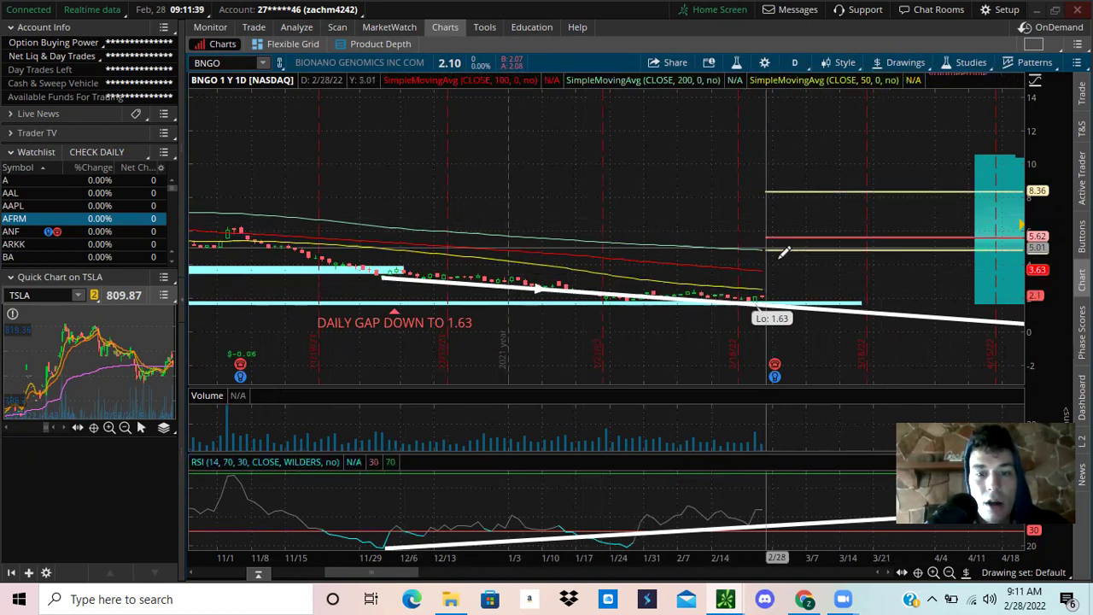
pyautogui.click(949, 572)
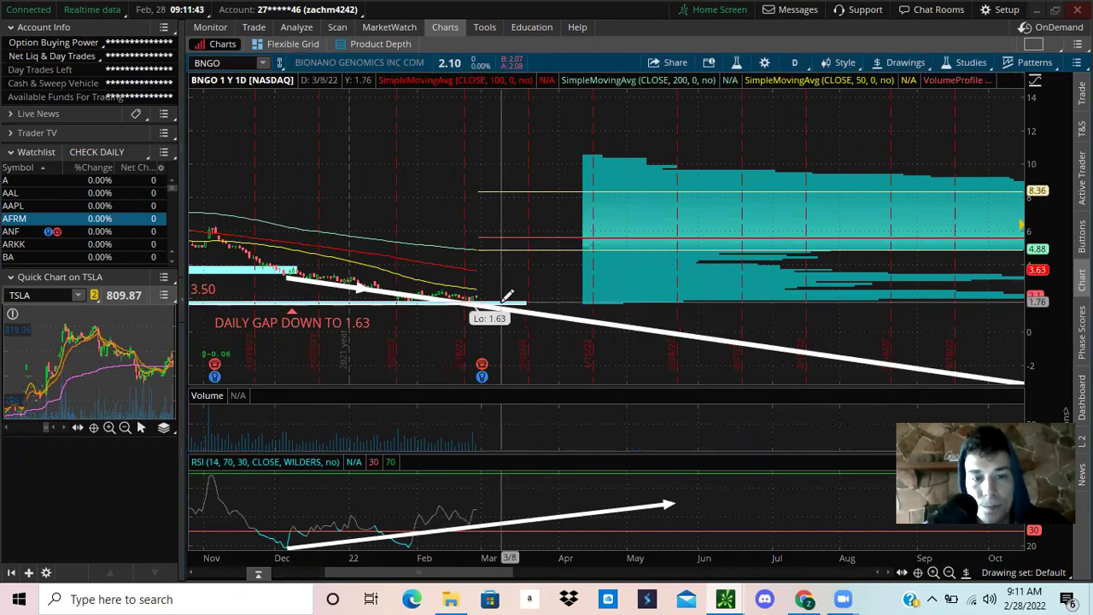
pyautogui.scroll(3, 546, 282)
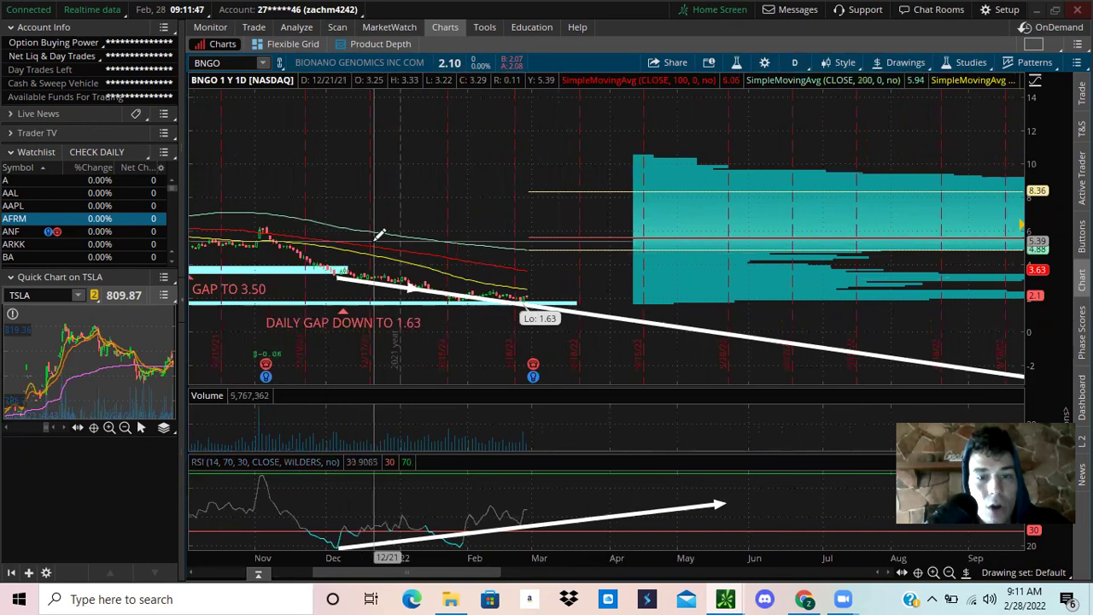
pyautogui.scroll(-3, 380, 233)
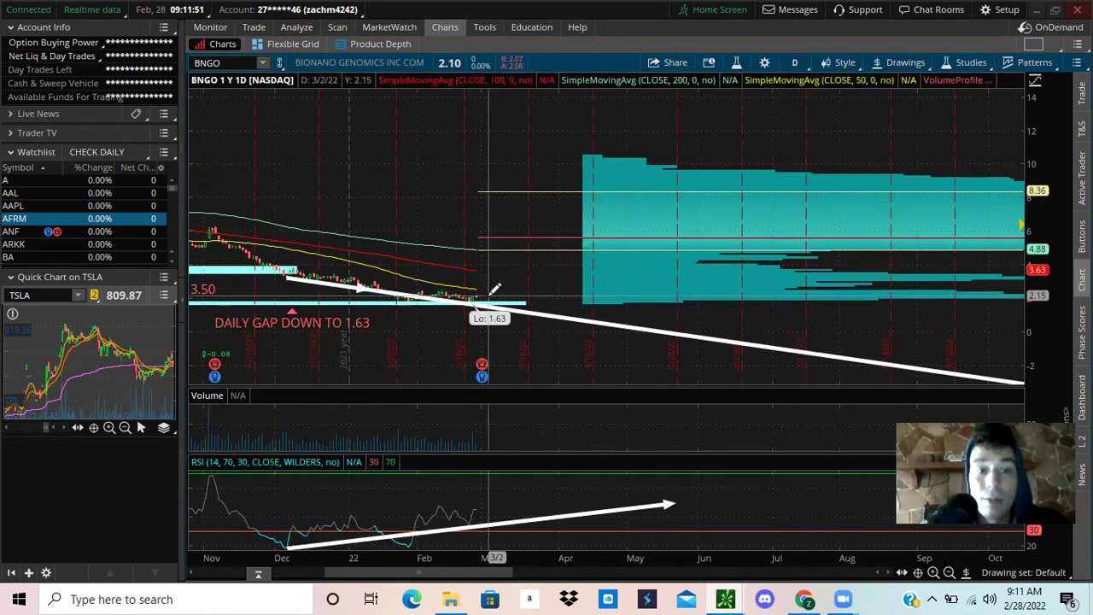
pyautogui.click(254, 26)
pyautogui.write('B')
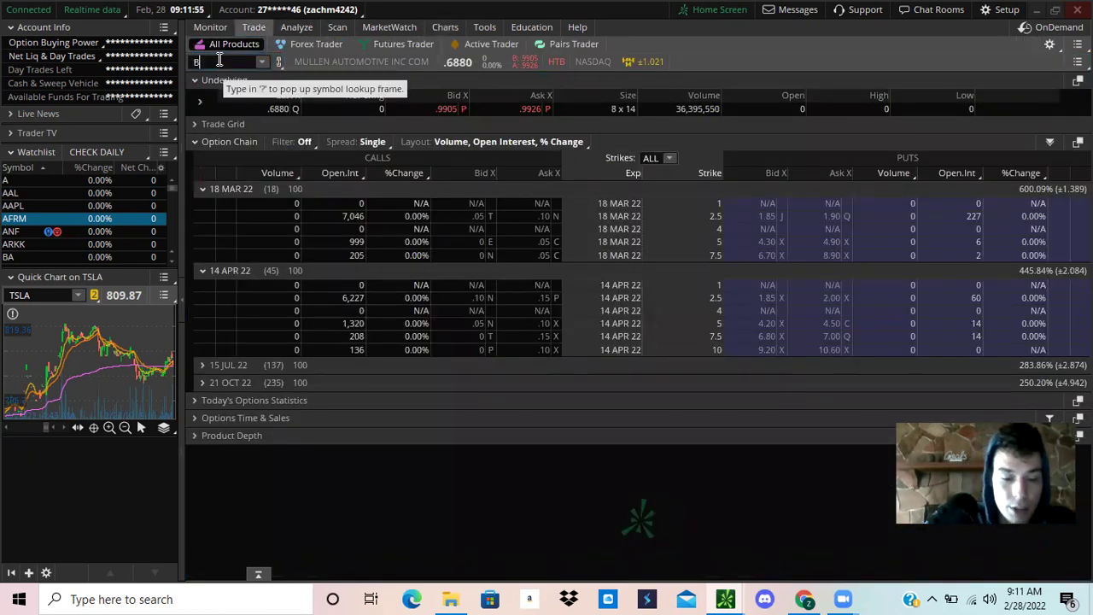
pyautogui.write('NGO')
pyautogui.press('Return')
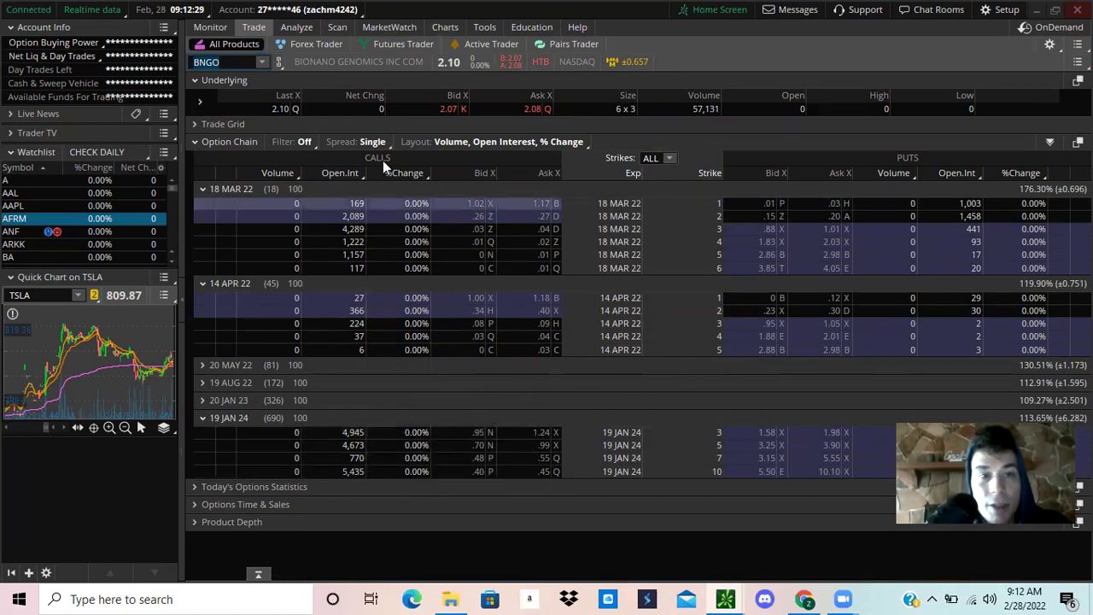
pyautogui.click(443, 27)
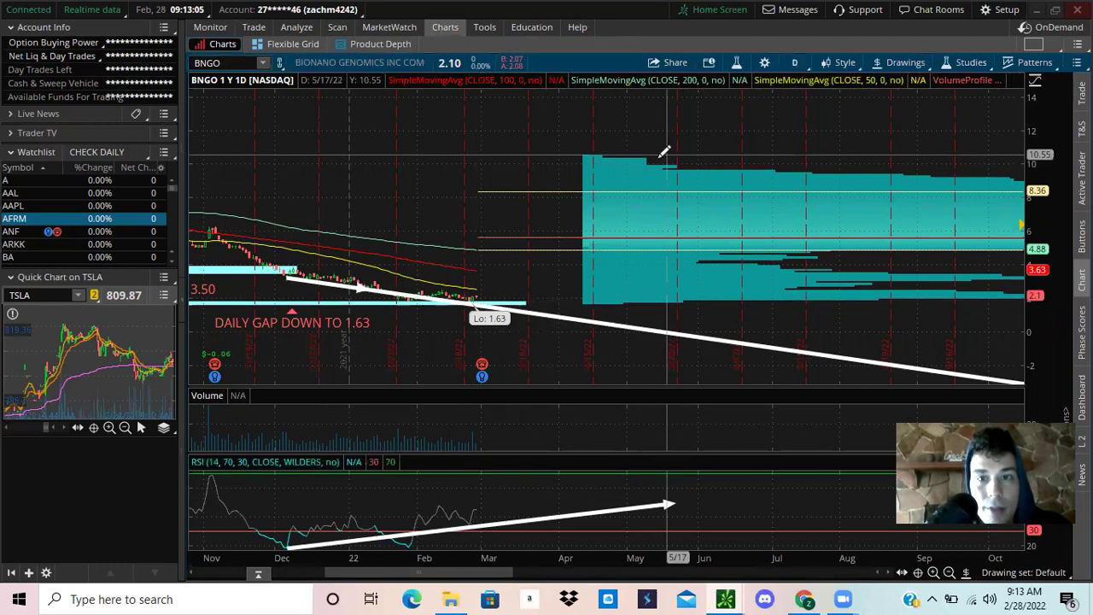
# - Switch the chart to 20 days of hourly bars and zoom into 2/10 through 3/7
pyautogui.click(793, 68)
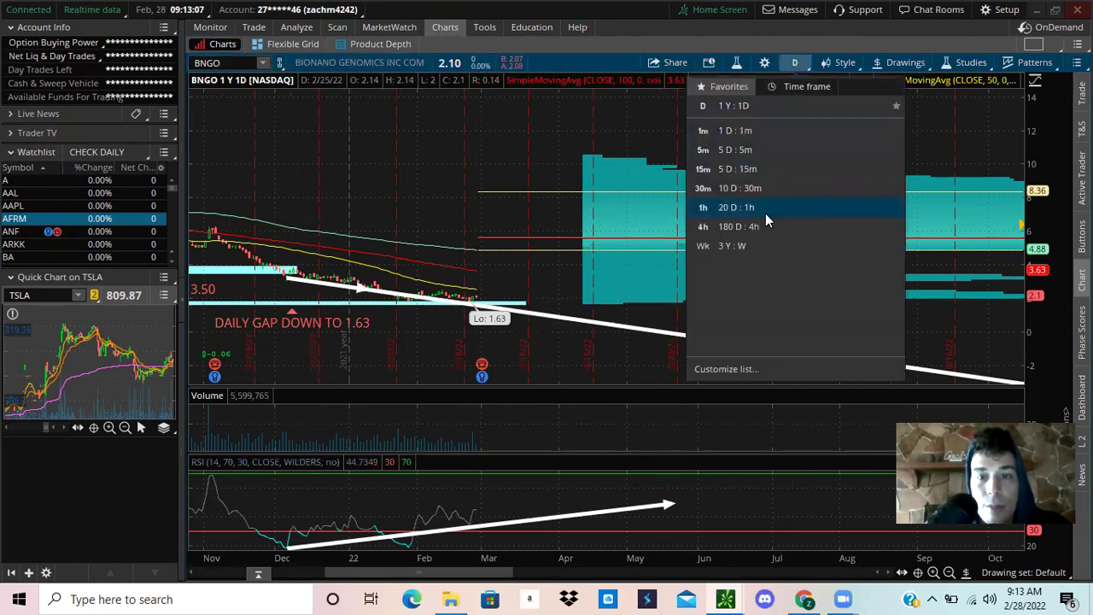
pyautogui.click(765, 212)
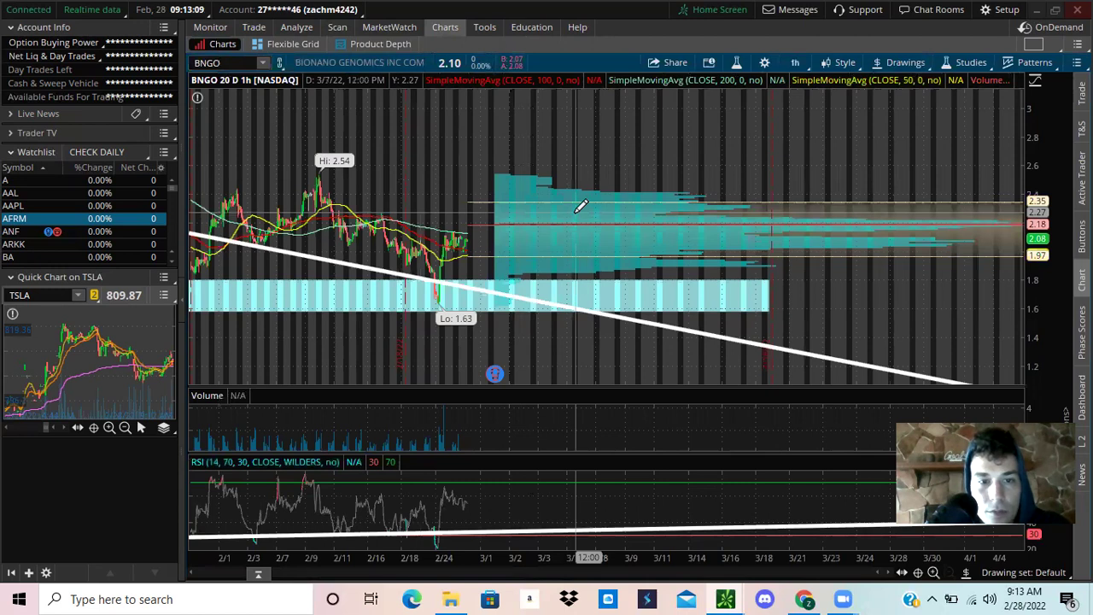
pyautogui.moveTo(575, 203); pyautogui.dragTo(318, 183)
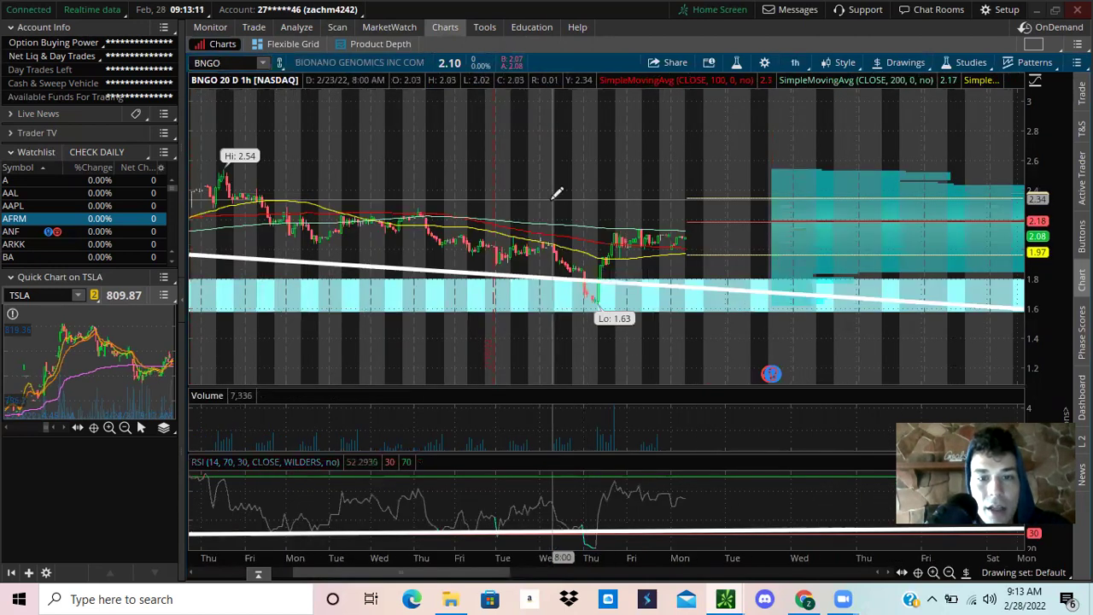
pyautogui.scroll(-2, 558, 190)
pyautogui.scroll(-3, 547, 190)
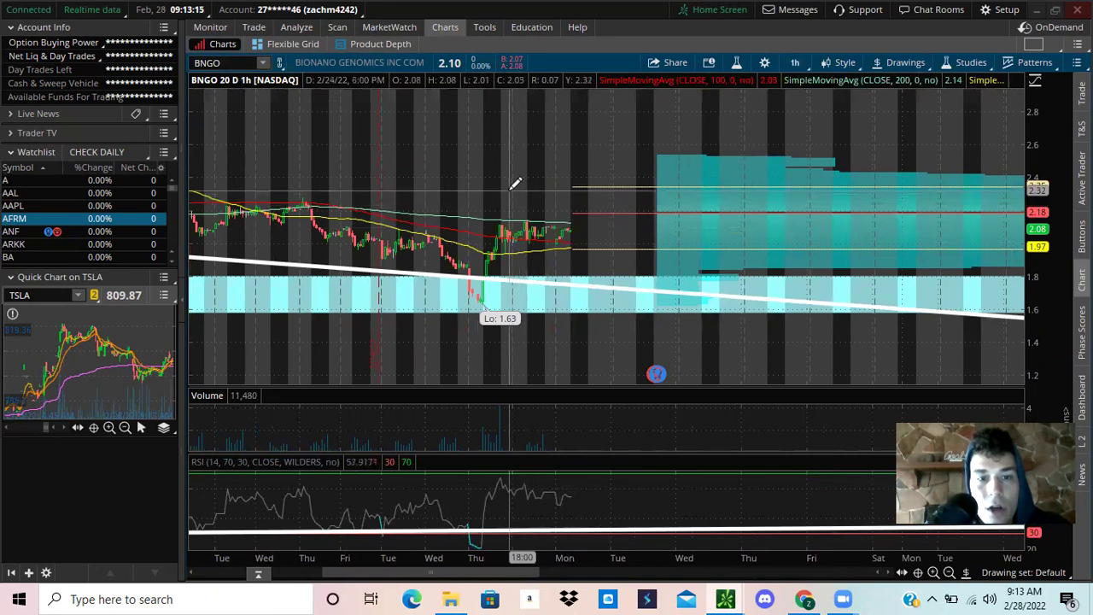
# - Draw ellipses around Tuesday's lows and the latest bars' lows as the shoulders
pyautogui.rightClick(508, 200)
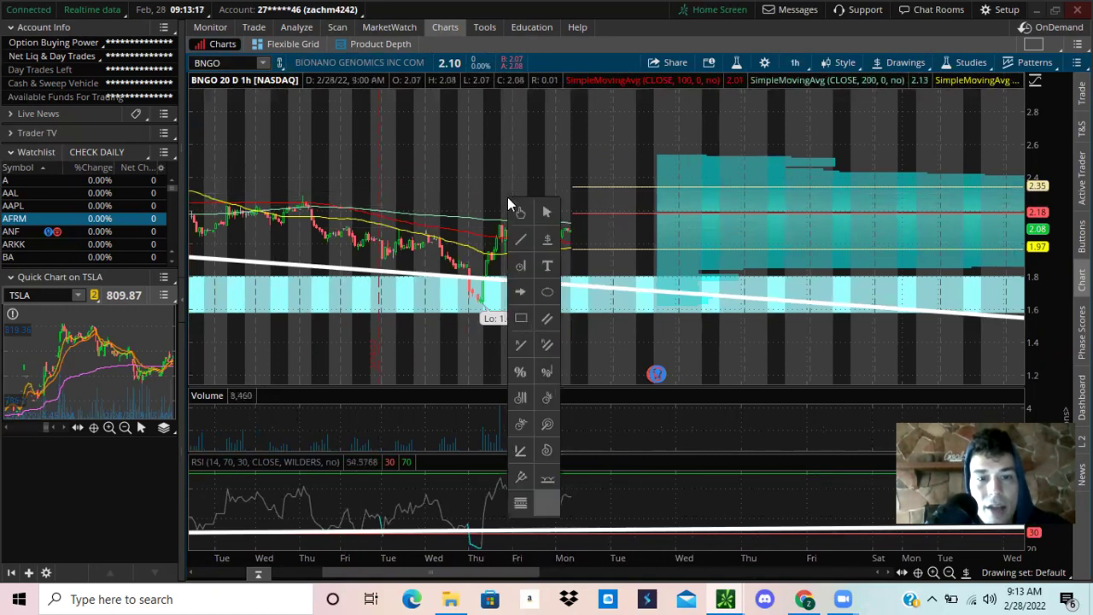
pyautogui.click(547, 291)
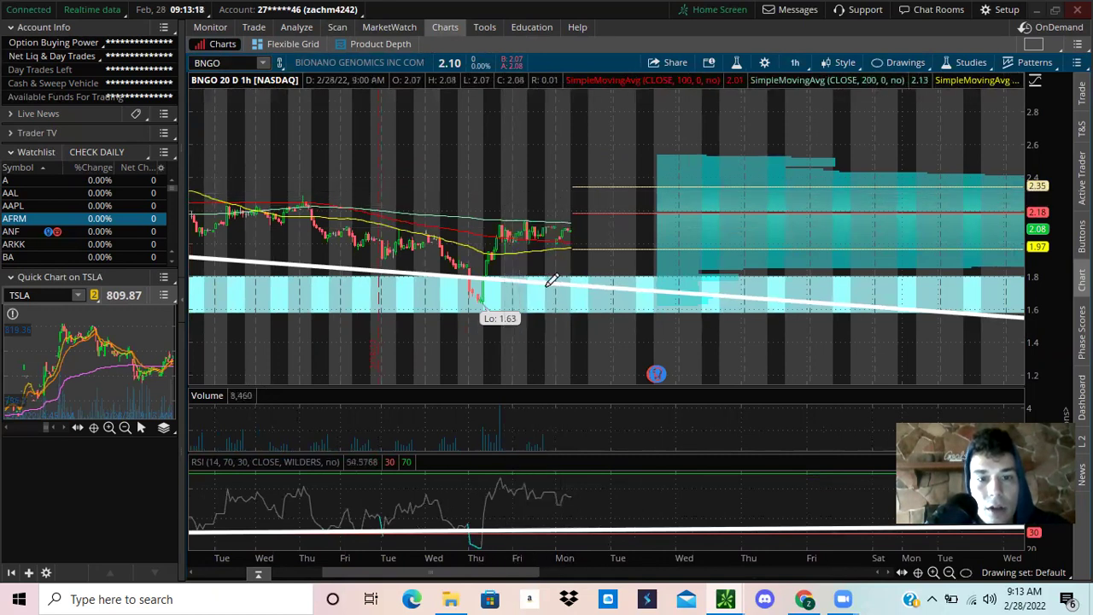
pyautogui.click(423, 256)
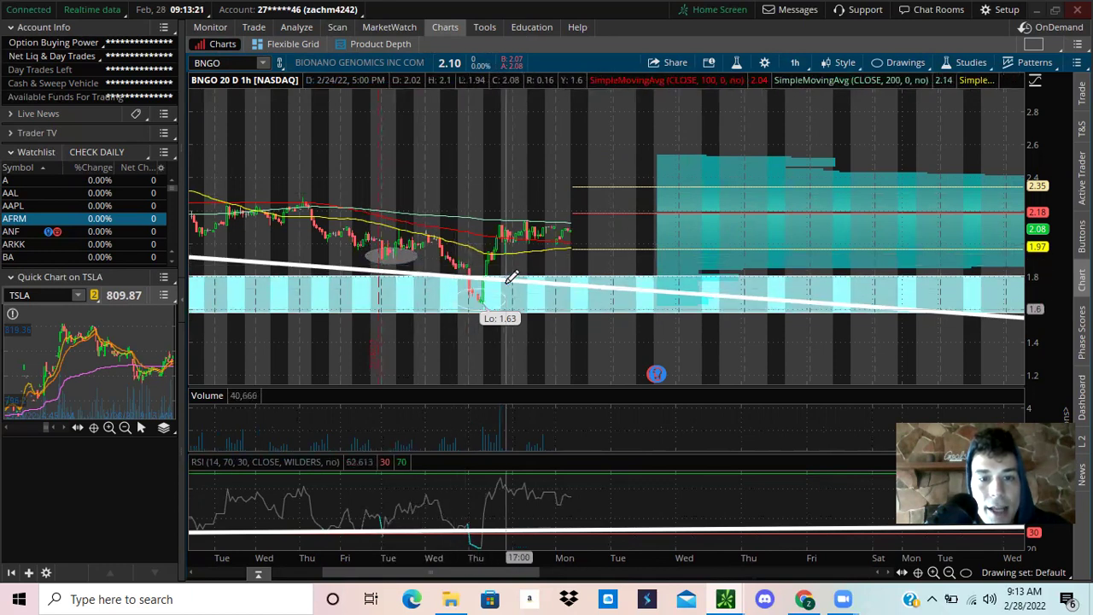
pyautogui.moveTo(548, 231); pyautogui.dragTo(589, 248)
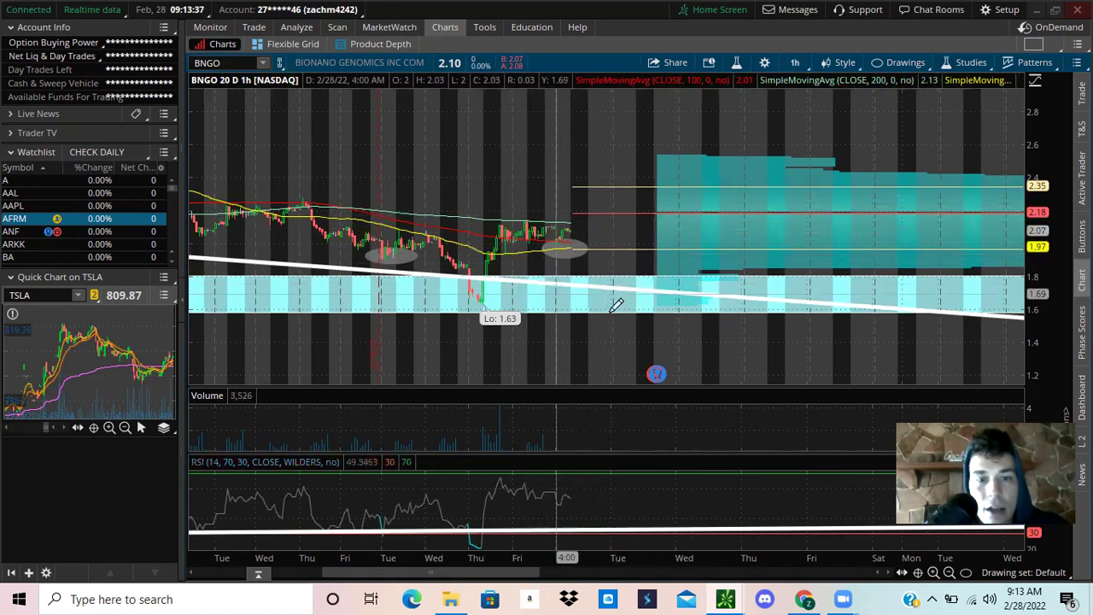
# - Zoom out to February–April, then frame the most recent week with empty space on the right
pyautogui.click(948, 573)
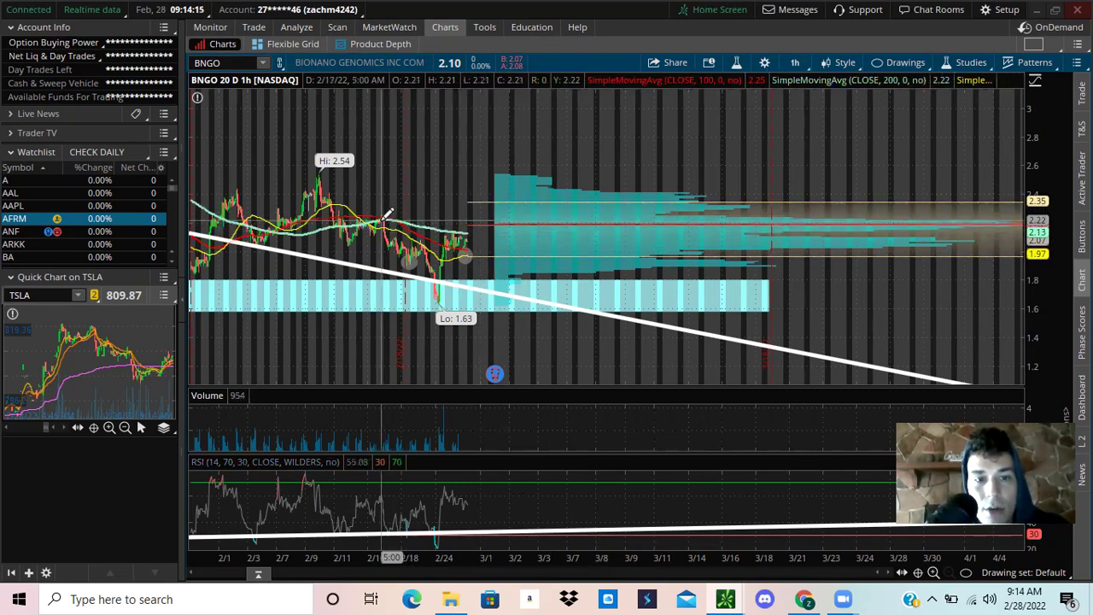
pyautogui.moveTo(345, 214); pyautogui.dragTo(619, 199)
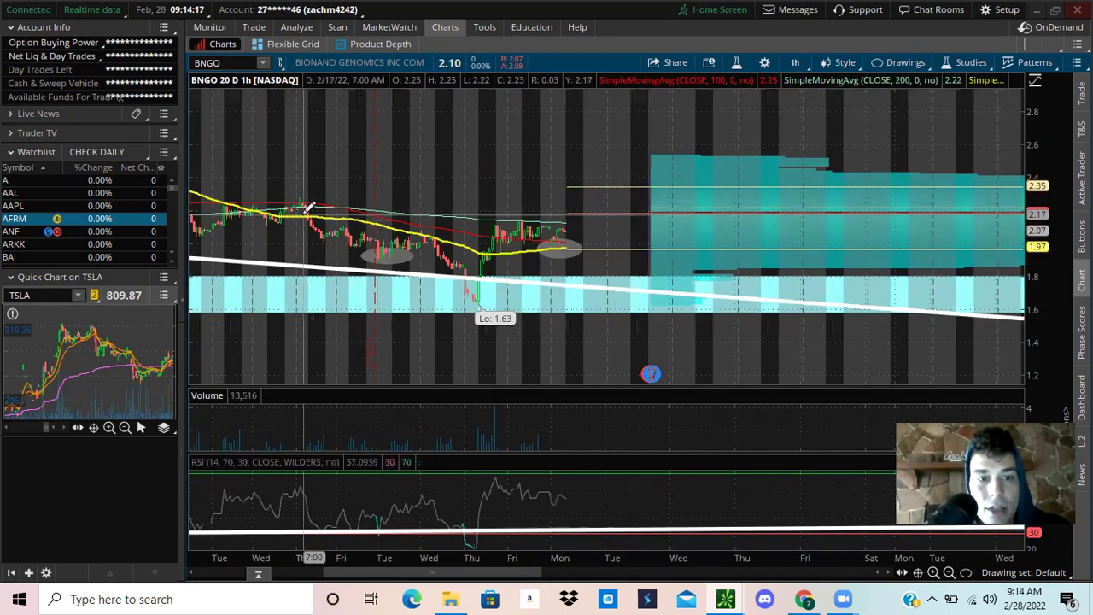
pyautogui.scroll(-3, 477, 215)
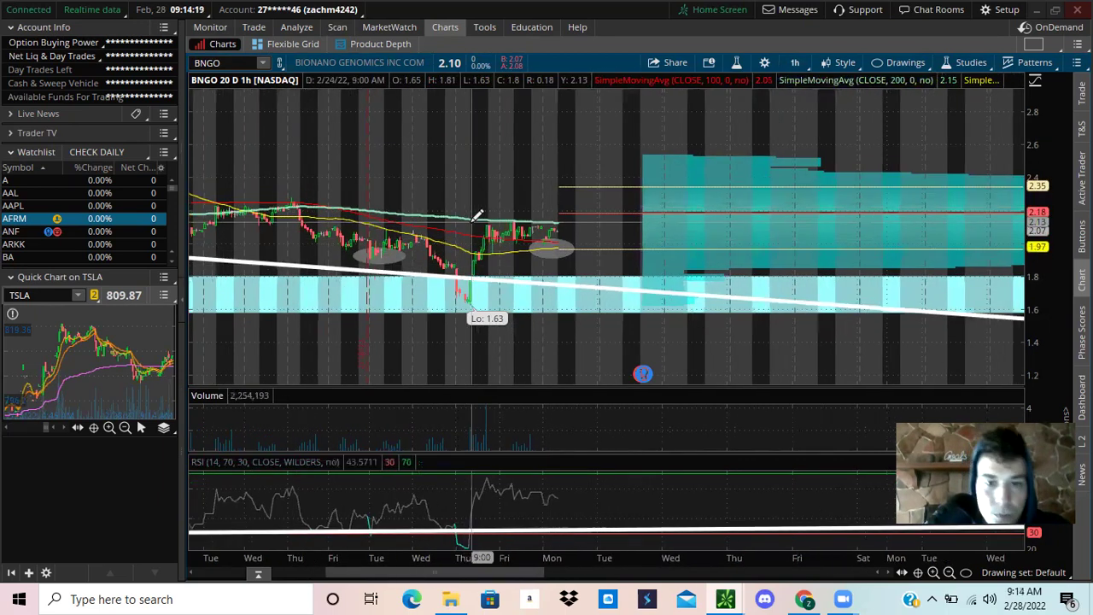
pyautogui.scroll(-3, 491, 218)
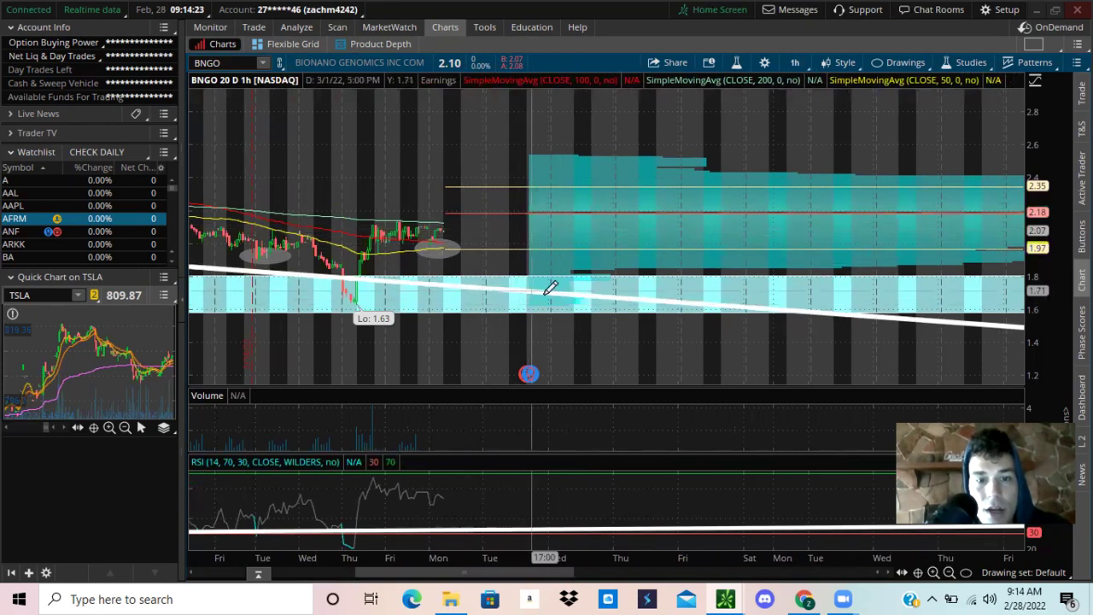
# - Start a trendline from the latest price to the gap zone, cancel it, and zoom out to 2/1–4/4
pyautogui.middleClick(478, 249)
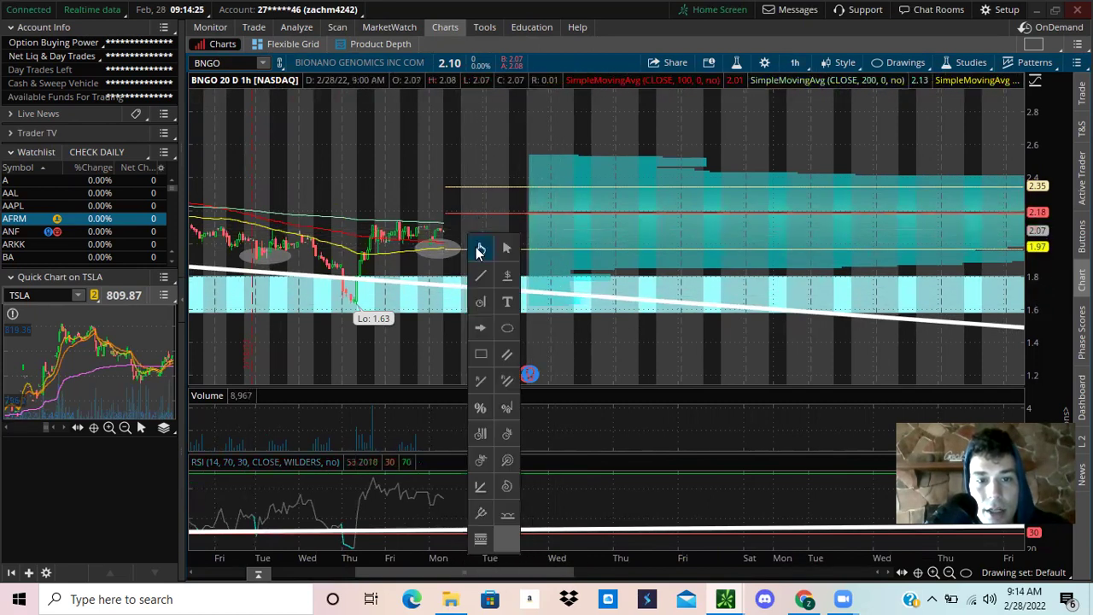
pyautogui.click(483, 275)
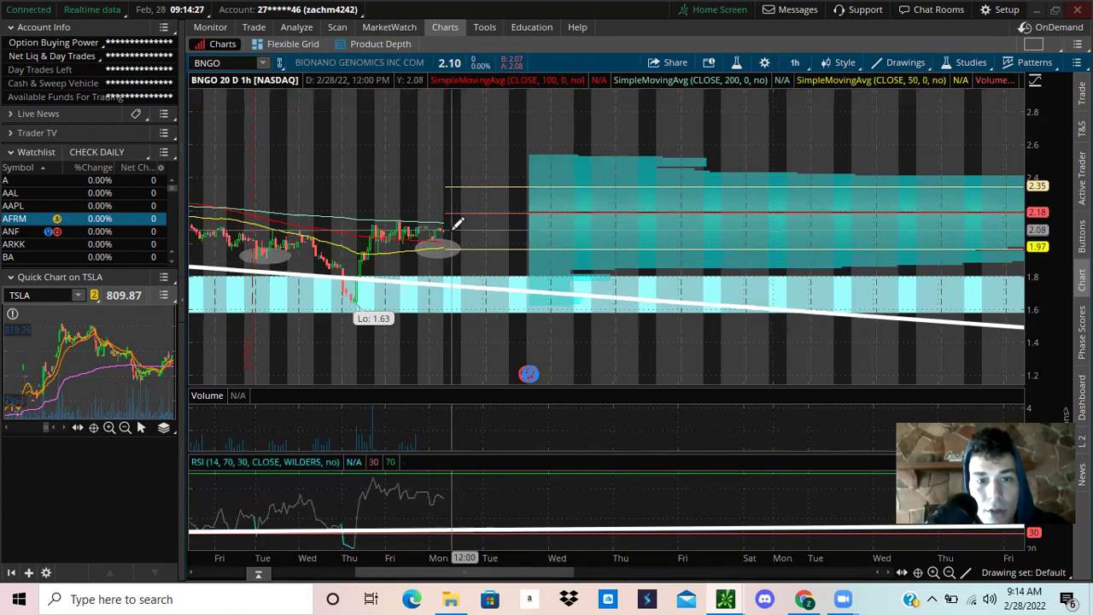
pyautogui.moveTo(452, 229); pyautogui.dragTo(526, 288)
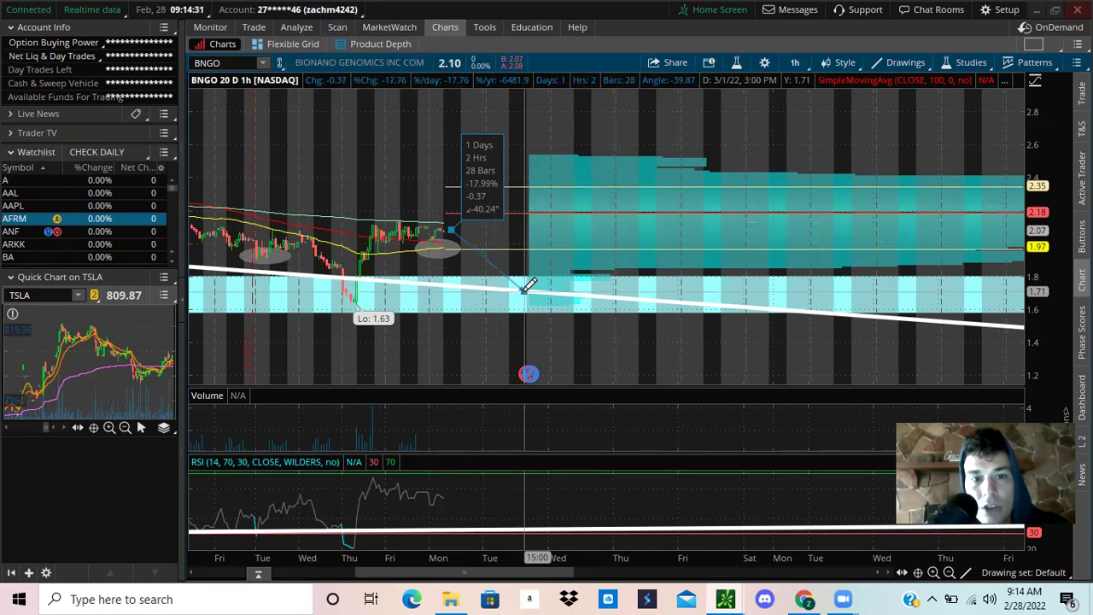
pyautogui.moveTo(528, 287); pyautogui.dragTo(454, 225)
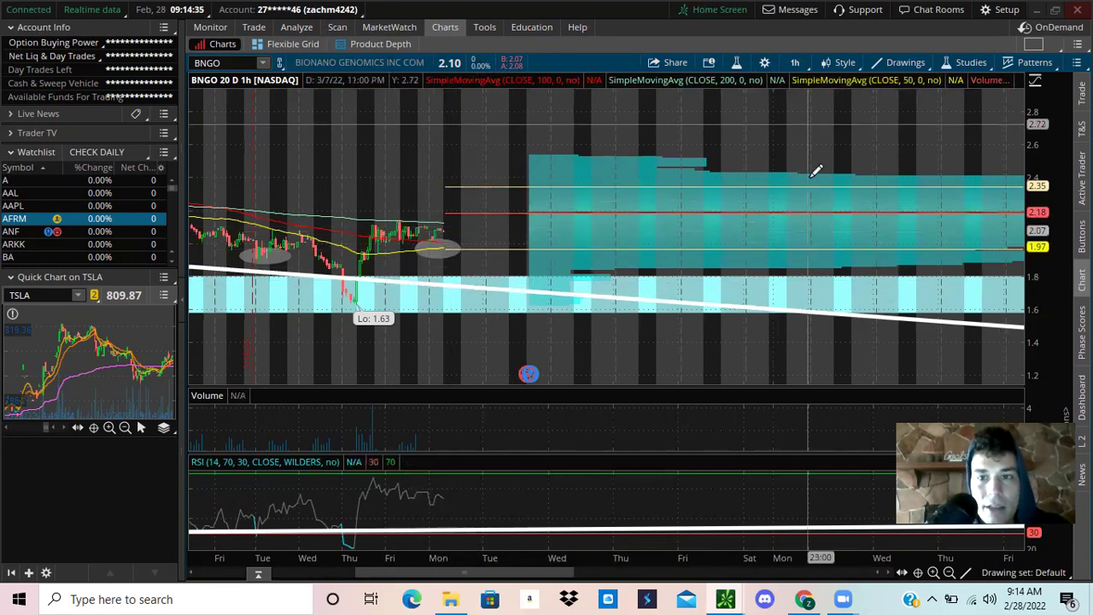
pyautogui.click(943, 572)
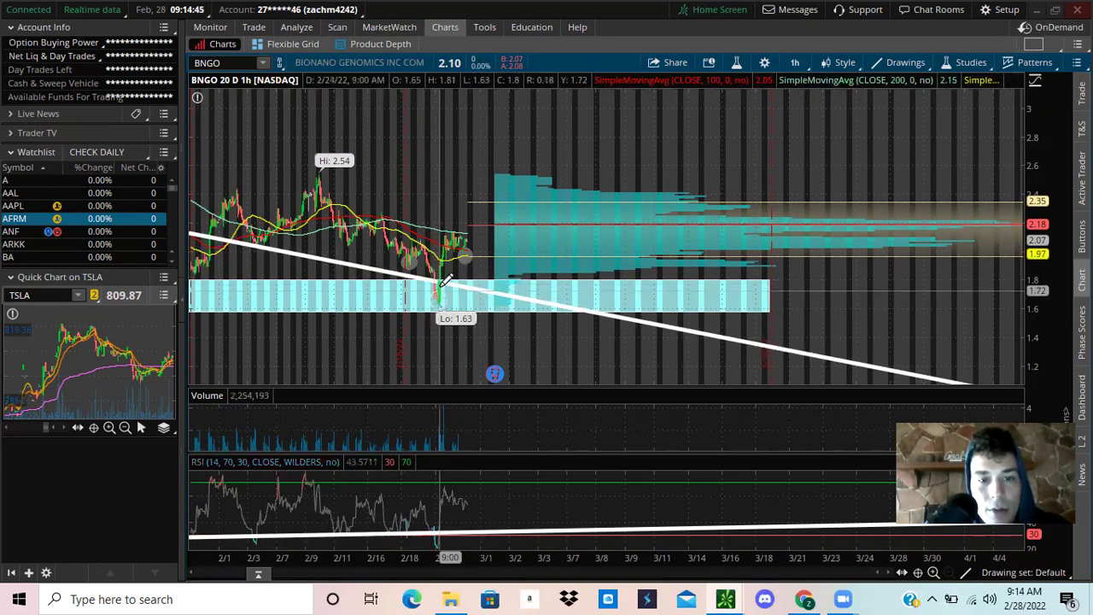
# - Switch BNGO to 1 Y : 1D daily bars and zoom out into late 2023
pyautogui.click(791, 65)
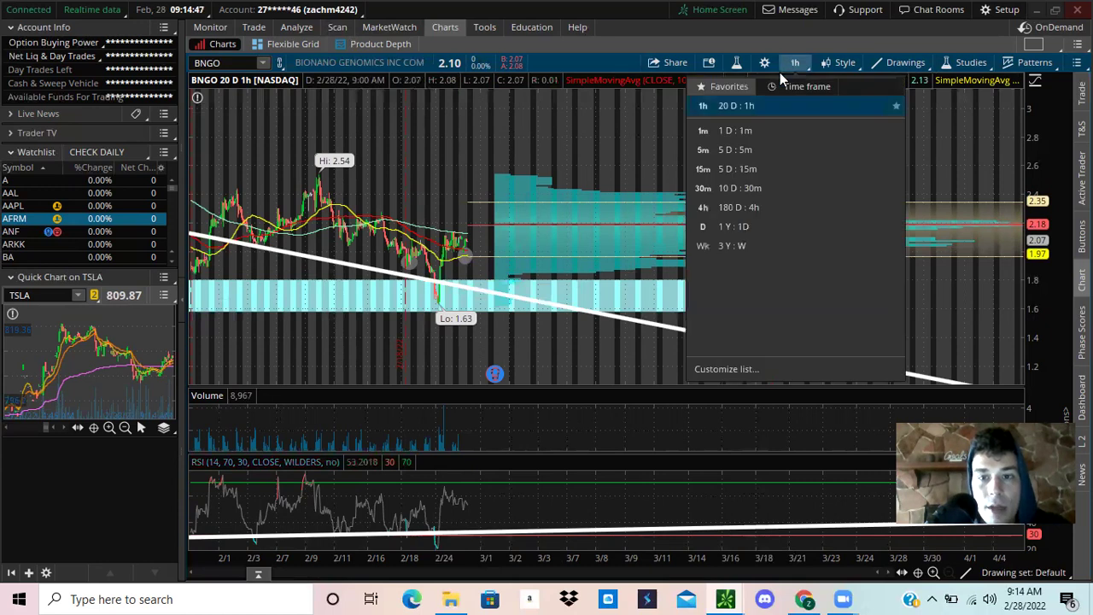
pyautogui.click(734, 226)
pyautogui.scroll(3, 385, 210)
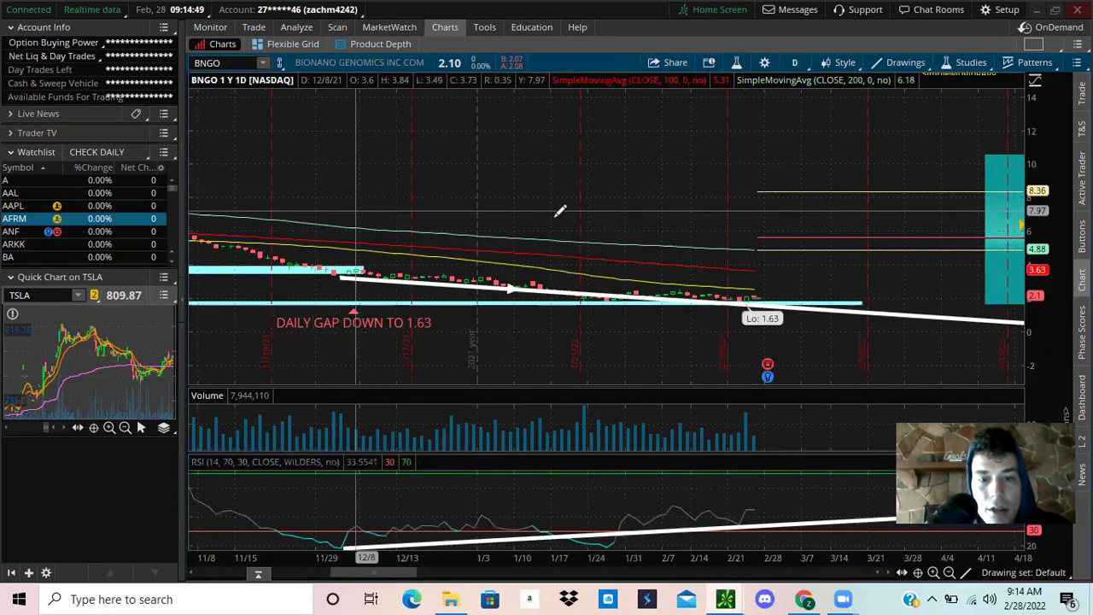
pyautogui.scroll(-5, 589, 213)
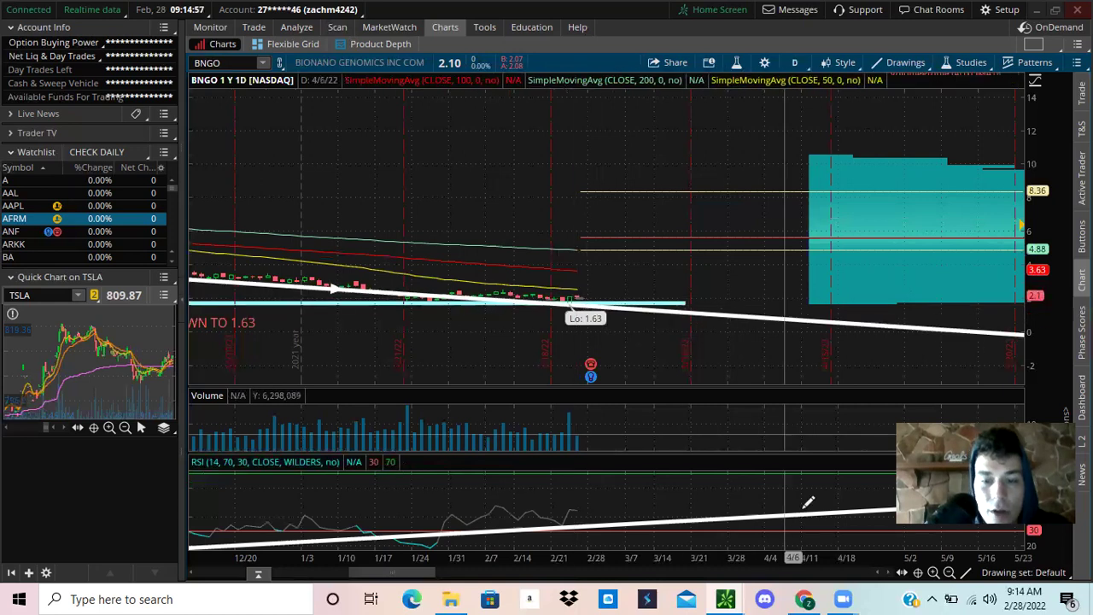
pyautogui.click(949, 573)
pyautogui.click(949, 572)
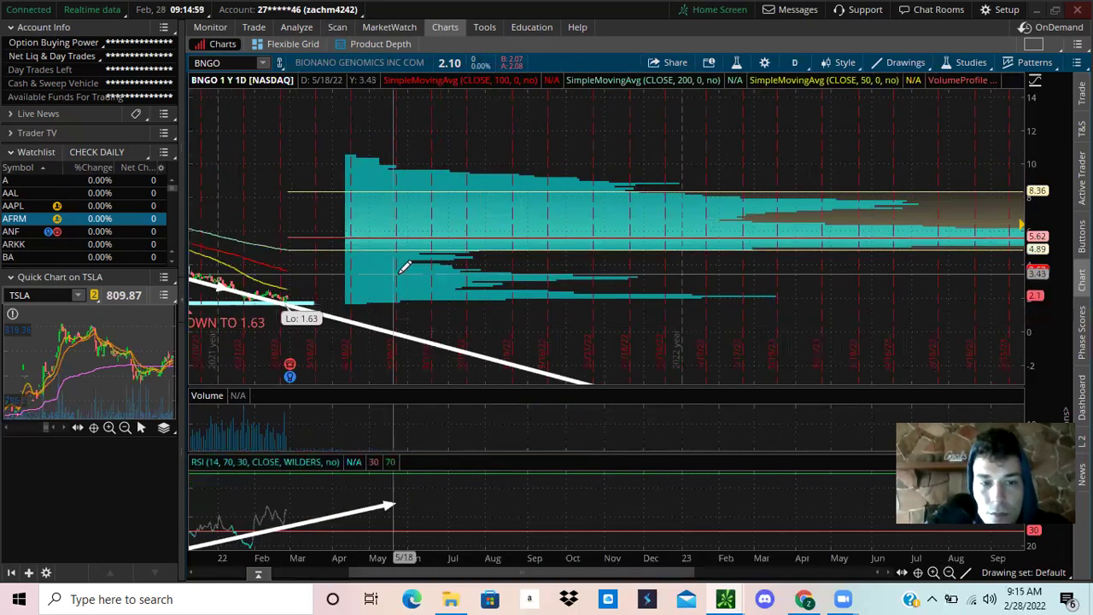
# - Return the chart to the 20 D : 1h time frame
pyautogui.click(789, 61)
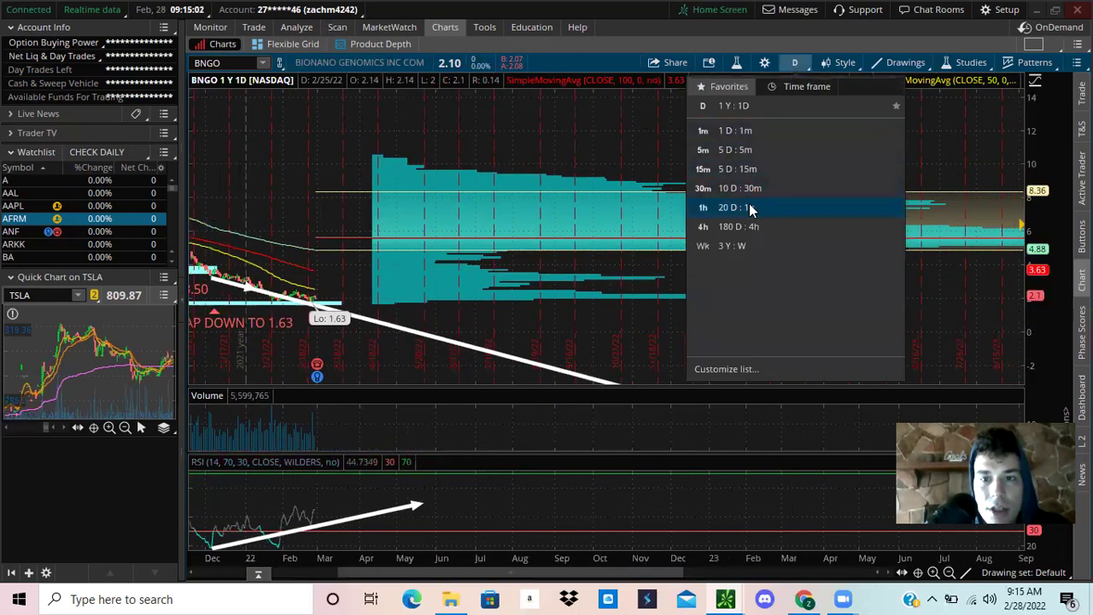
pyautogui.click(749, 208)
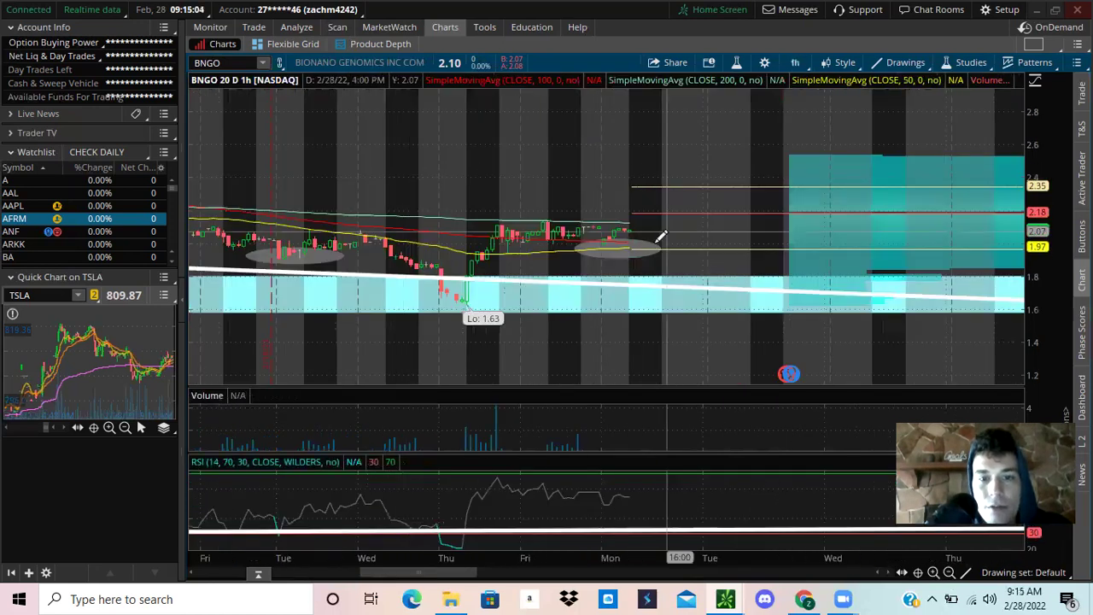